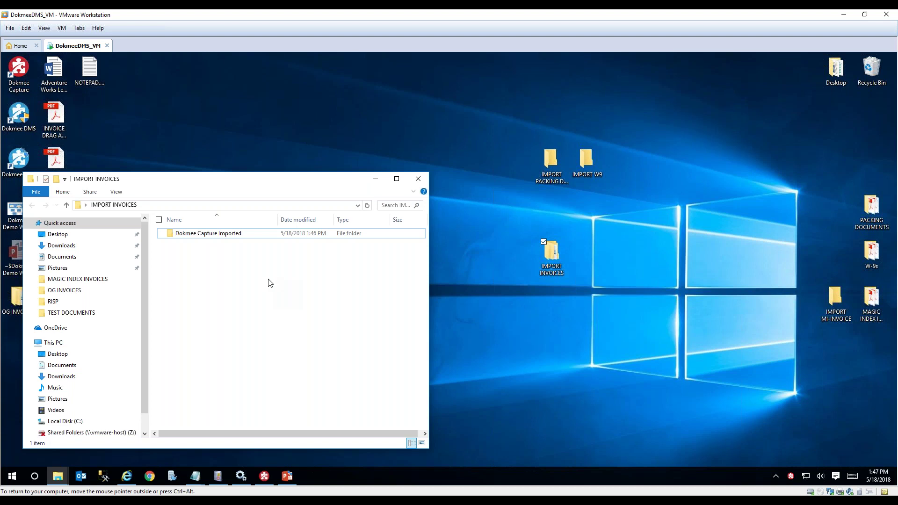
Minimize the IMPORT INVOICES folder window and log out of Dokmee in the browser.
click(375, 179)
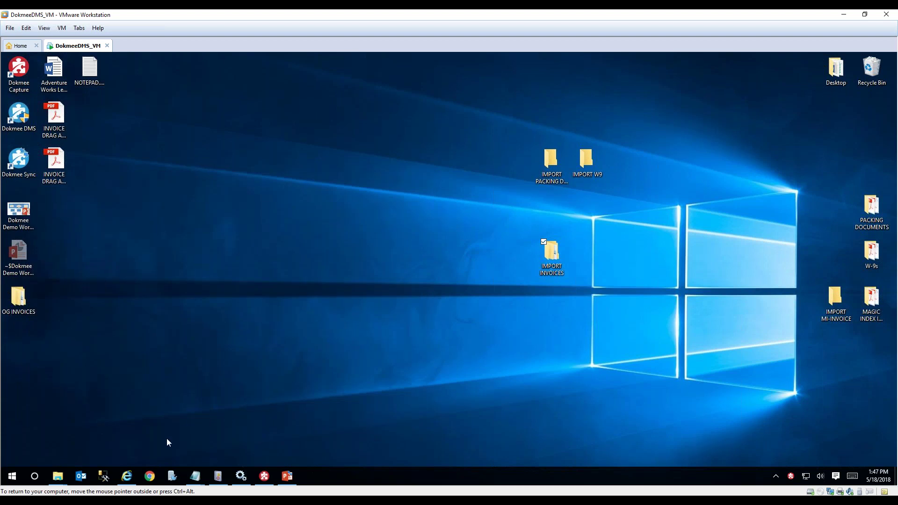
click(124, 475)
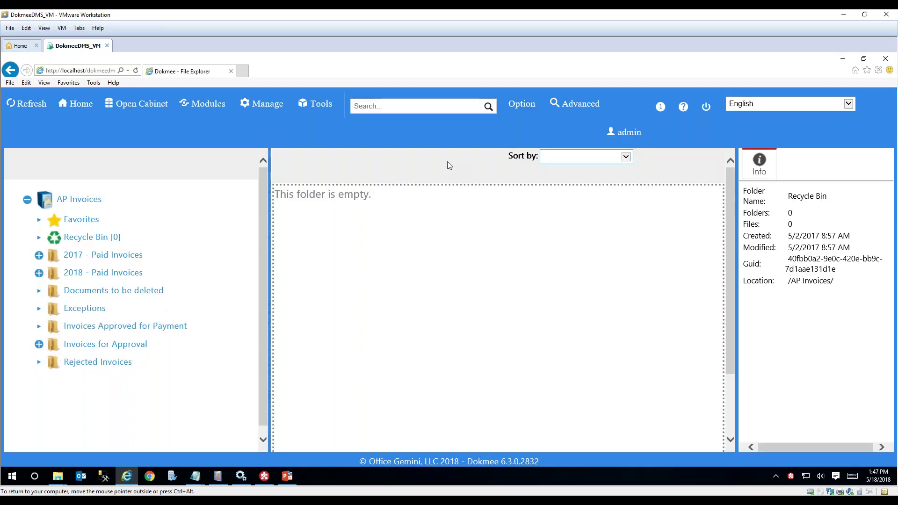
click(710, 110)
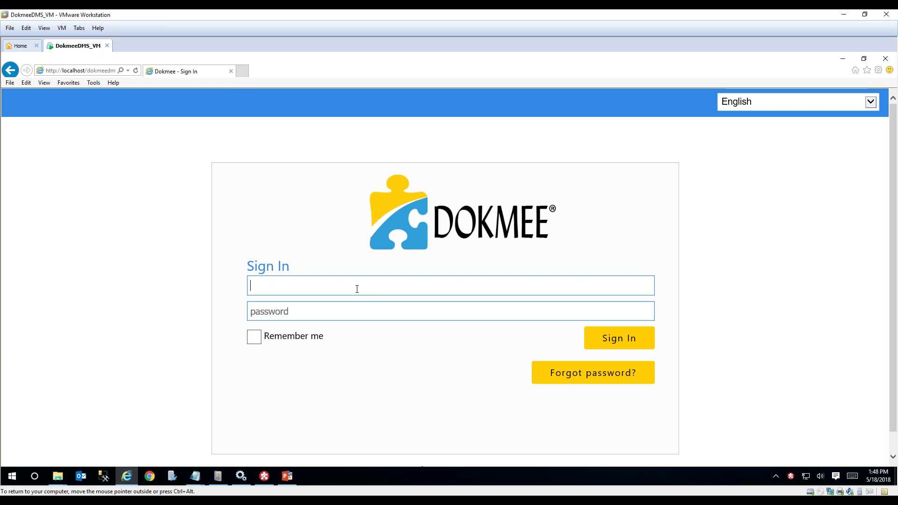
Sign in to Dokmee with the administrator username and password.
text(admin)
click(355, 310)
text(admin)
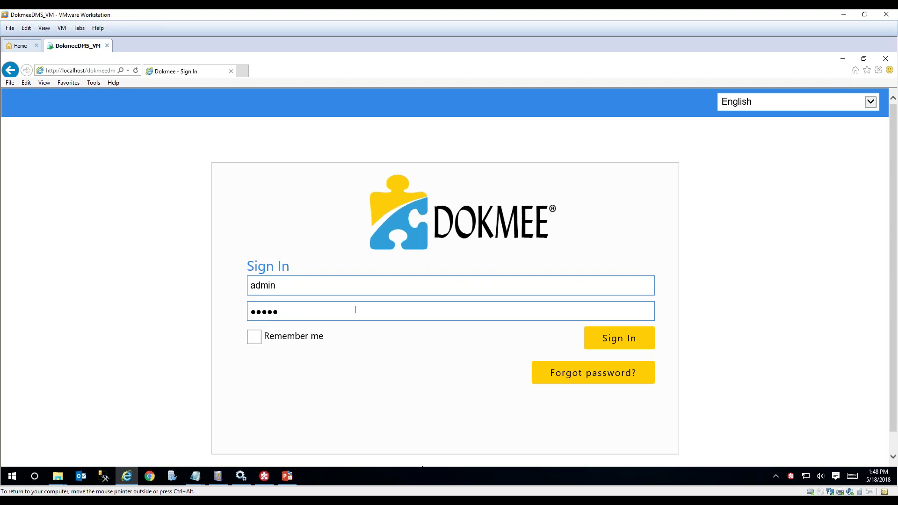
key(Return)
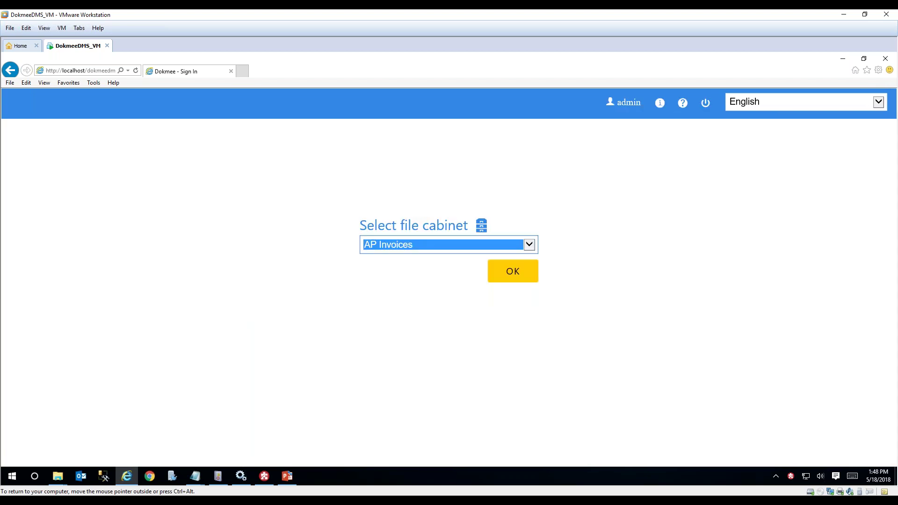
Select the AP Invoices file cabinet and confirm it.
click(529, 245)
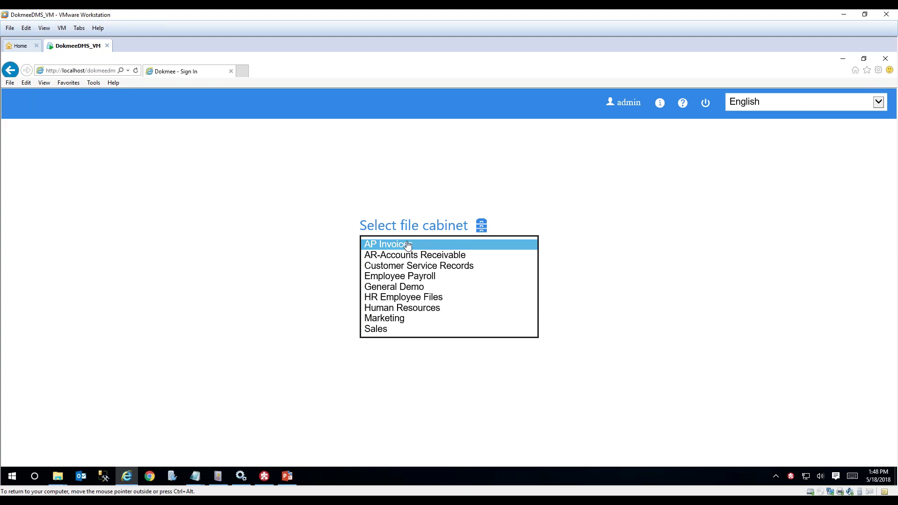
click(389, 243)
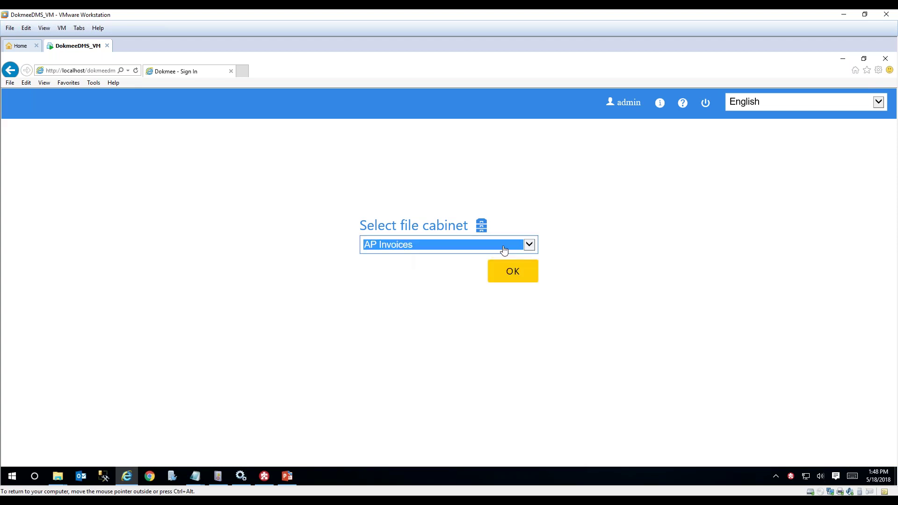
click(506, 275)
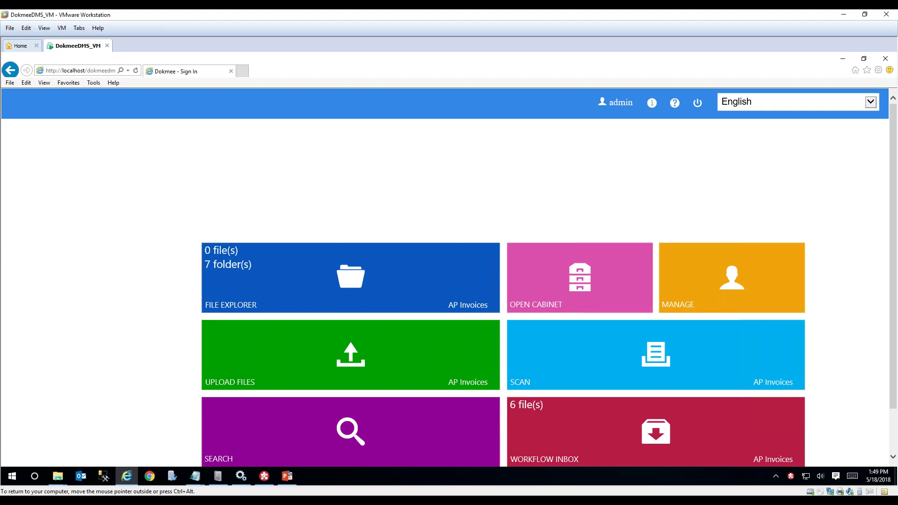
Browse the Invoices for Approval folder in File Explorer and open Office Gemini_21212.pdf.
click(434, 289)
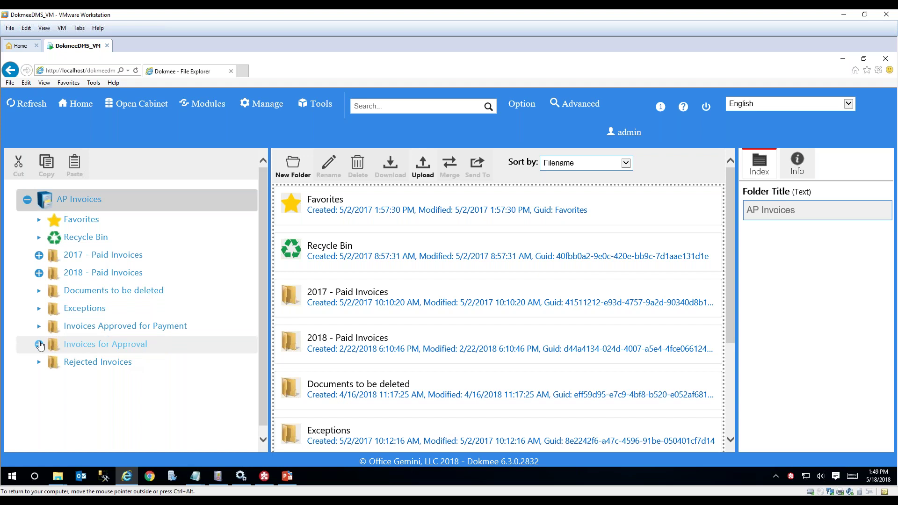
click(139, 344)
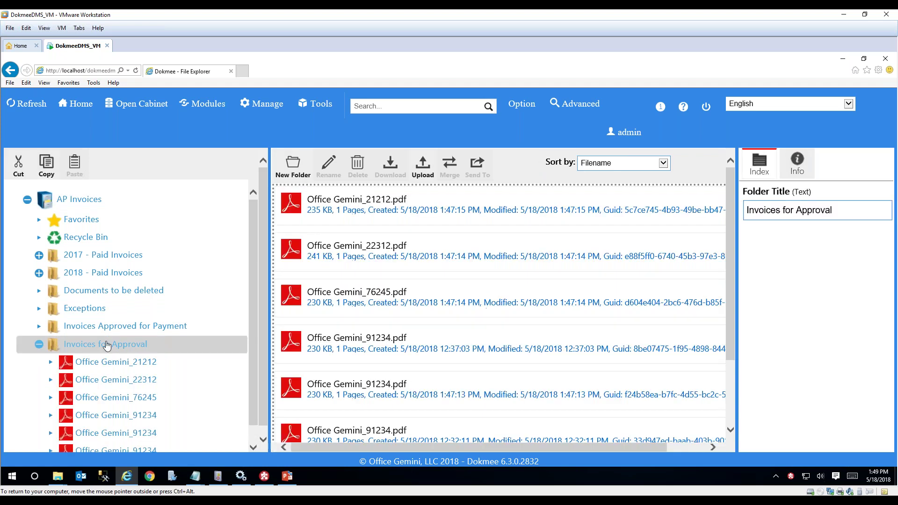
scroll(452, 300, down, 1)
scroll(452, 301, down, 2)
scroll(449, 299, up, 4)
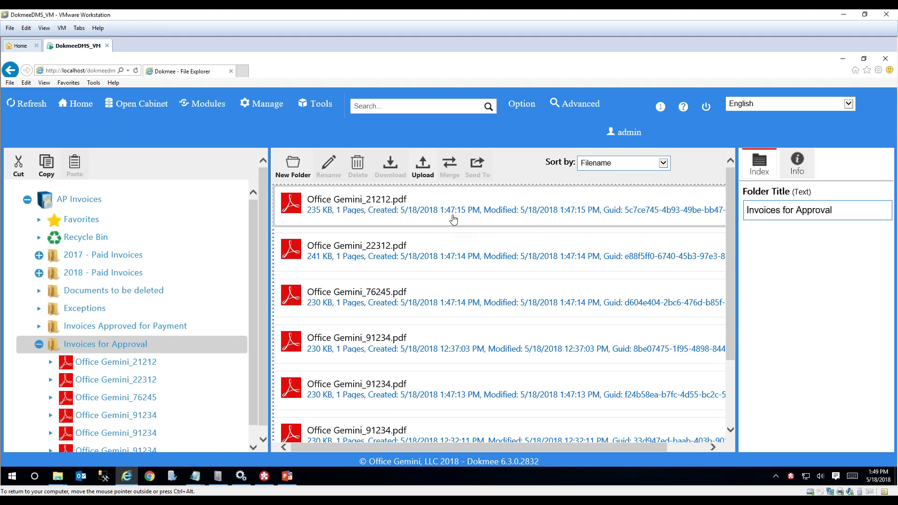
double_click(453, 217)
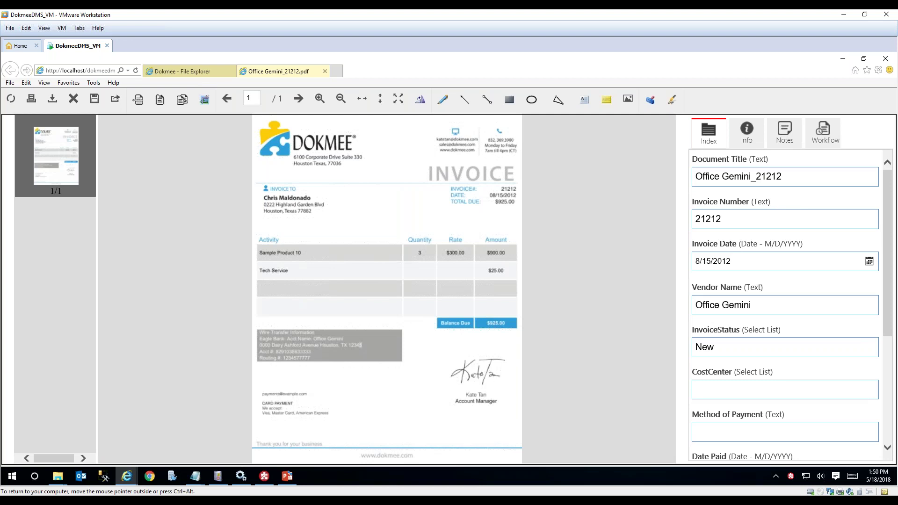
Check the Office Gemini_21212 index fields, close the invoice and return to Home.
mouse_move(891, 224)
mouse_down()
mouse_move(889, 261)
mouse_move(888, 225)
mouse_up()
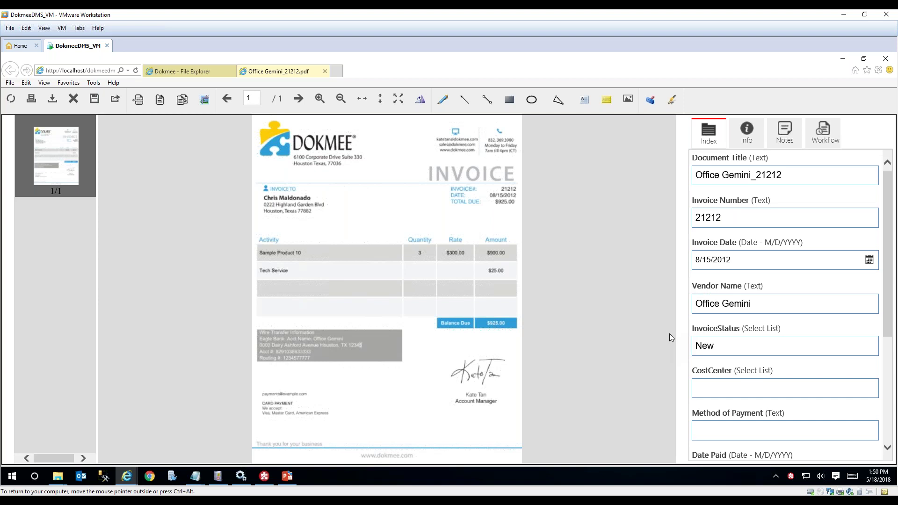
click(325, 71)
click(85, 104)
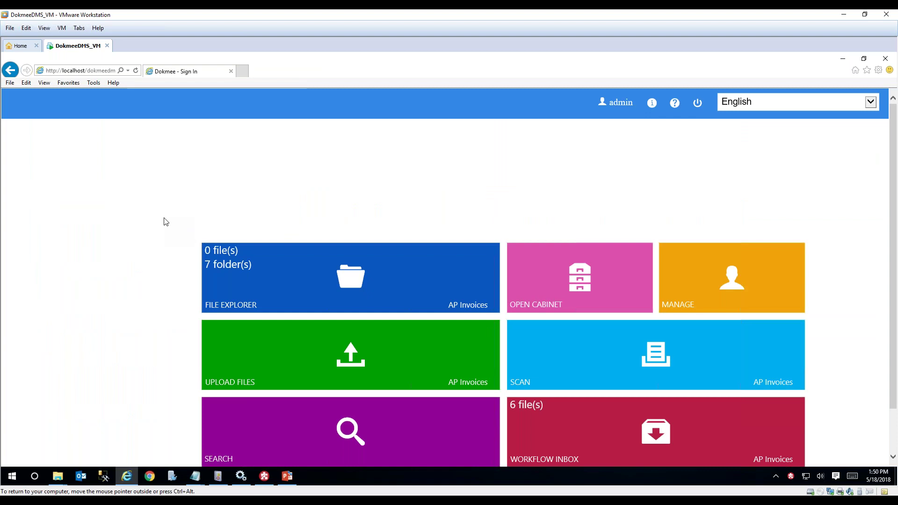
scroll(166, 222, down, 2)
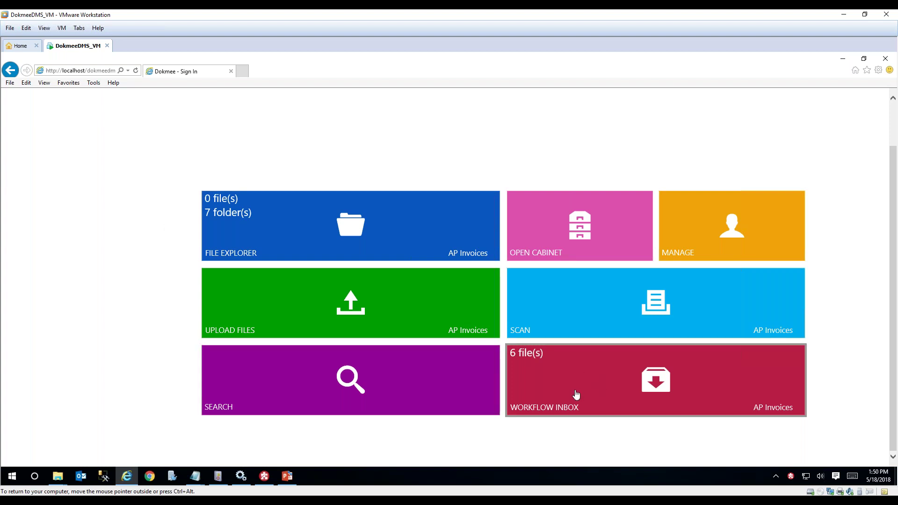
Open the Workflow Inbox listing six New Invoice for Approval items.
click(578, 375)
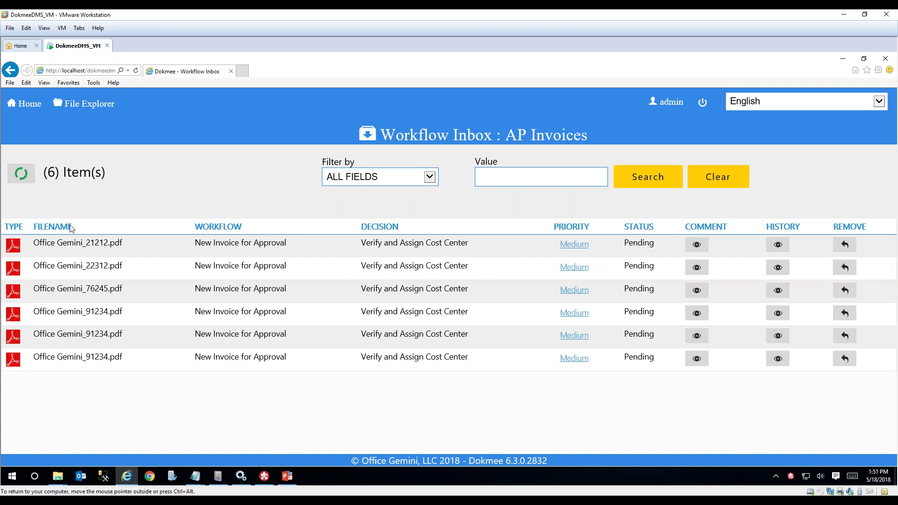
Approve Office Gemini_21212.pdf from the inbox with CostCenter '100 - Sales'.
click(13, 245)
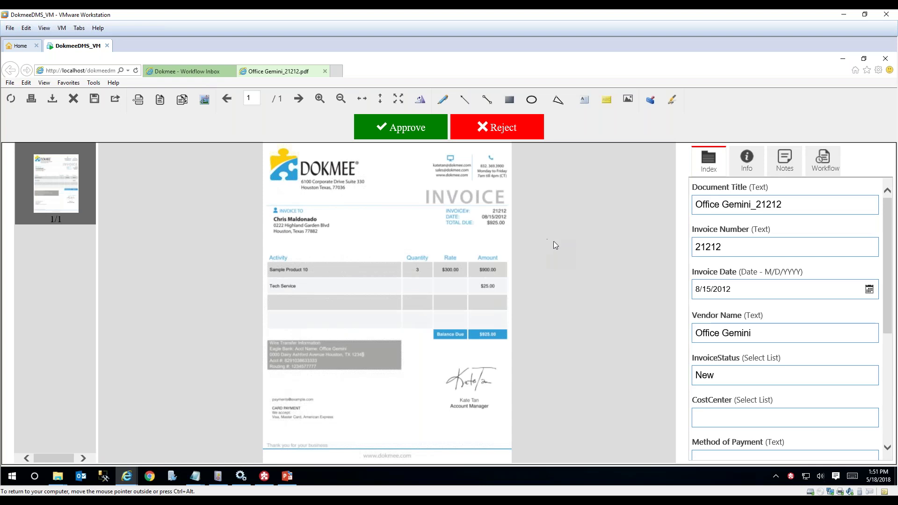
click(377, 128)
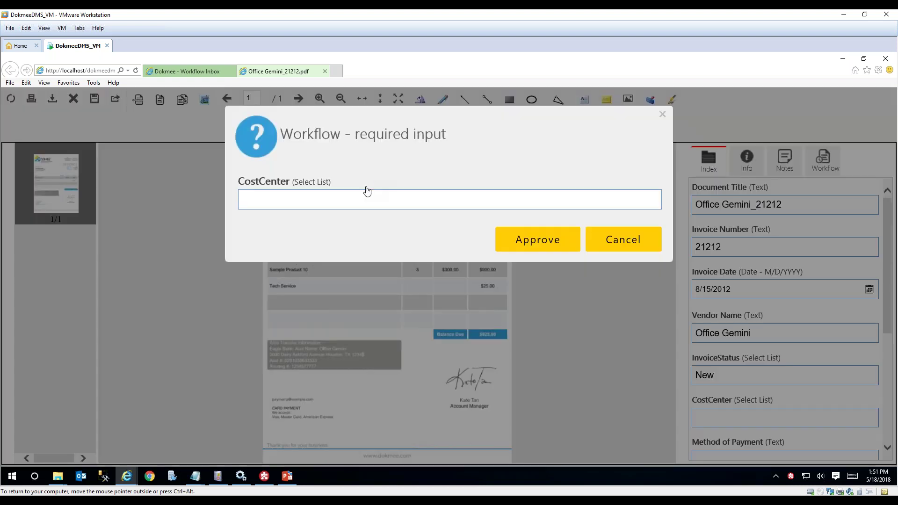
click(369, 197)
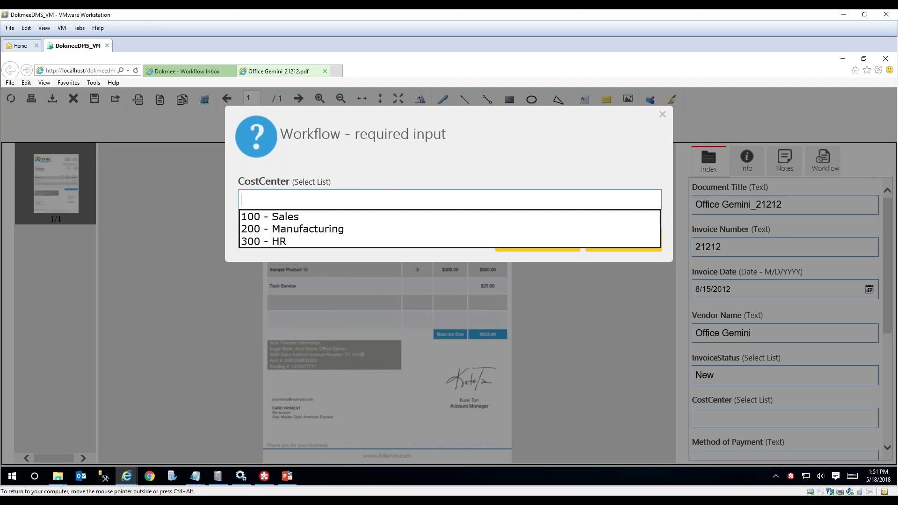
click(357, 213)
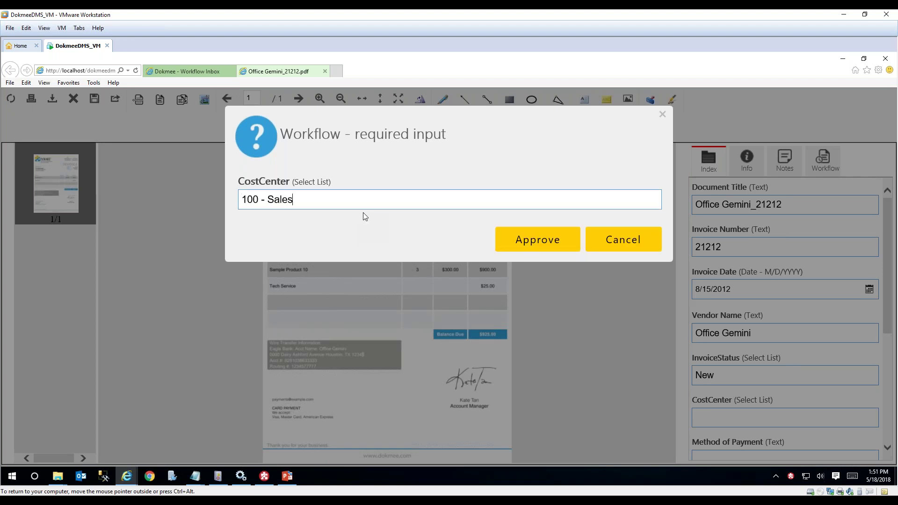
click(499, 240)
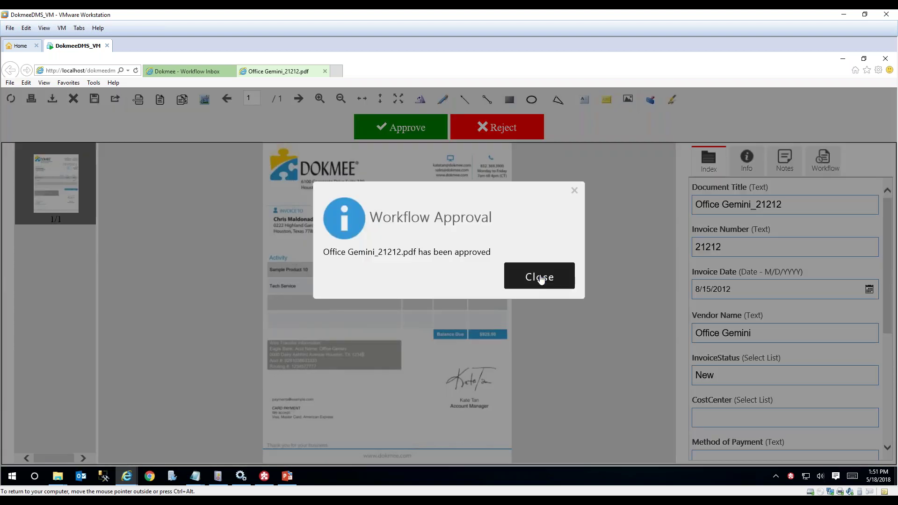
click(539, 278)
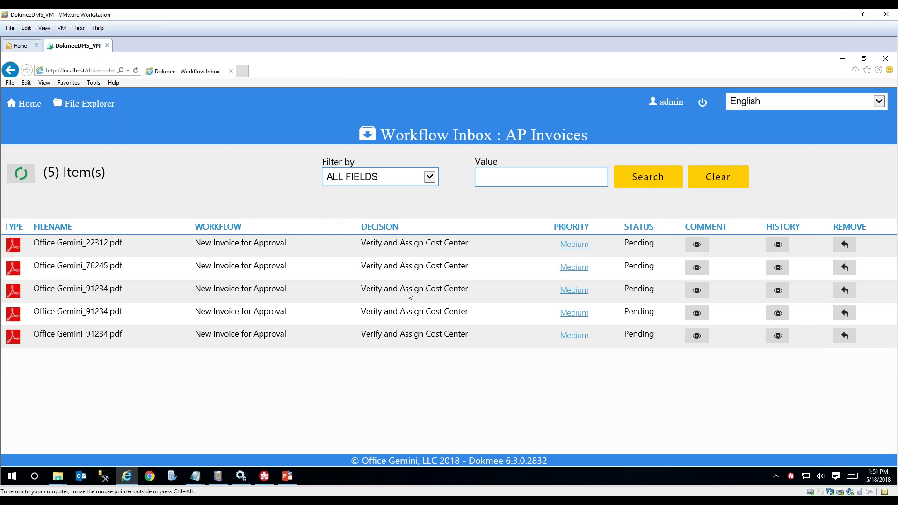
Log out, sign in as the sales manager, and open the AP Invoices workflow inbox.
click(701, 104)
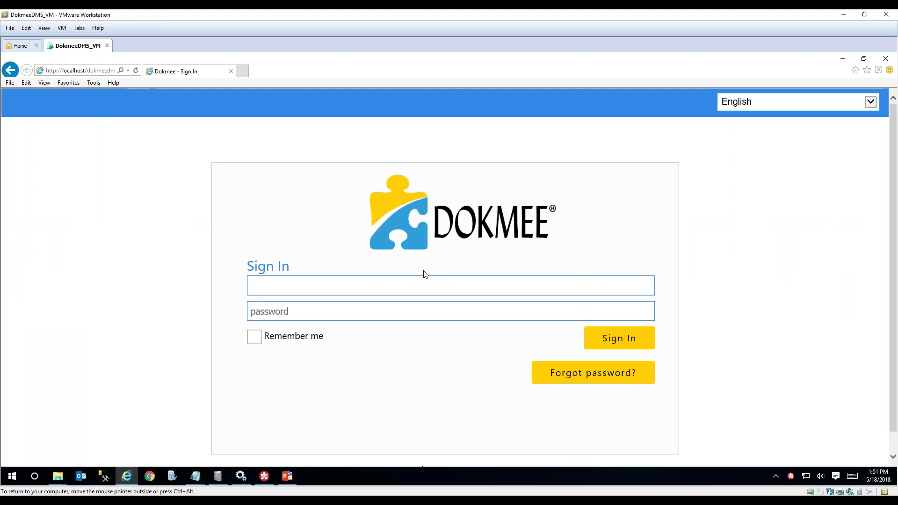
click(394, 311)
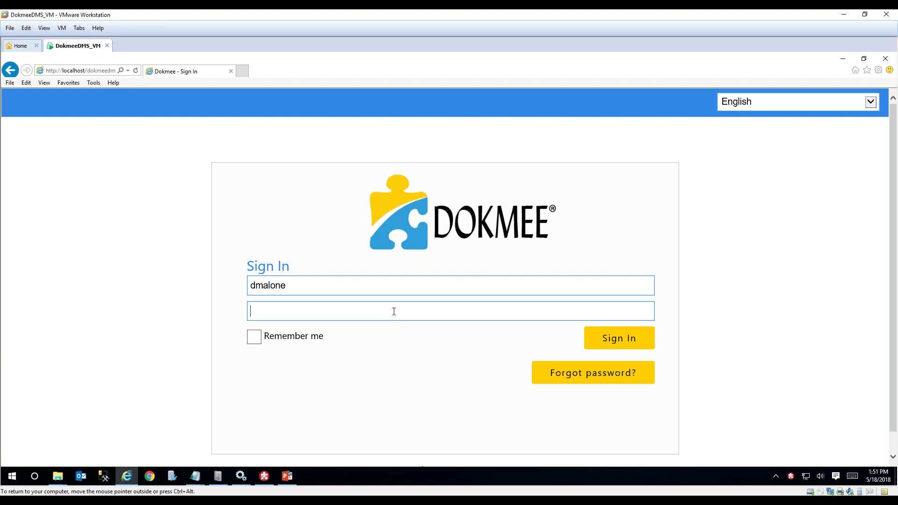
text(•••••)
key(Return)
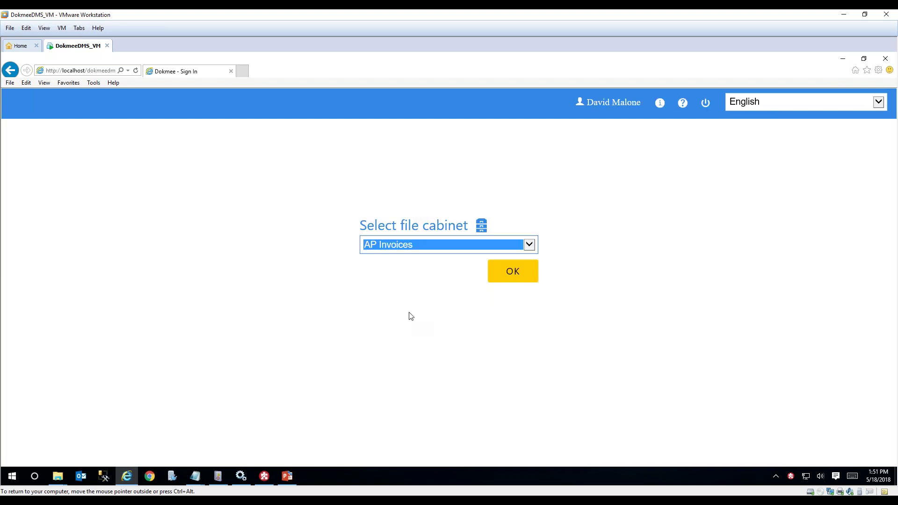
click(511, 277)
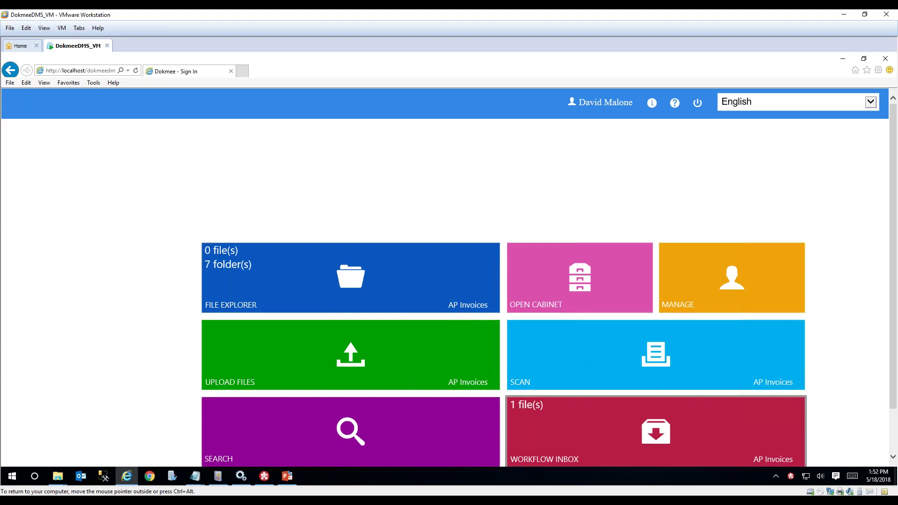
click(586, 418)
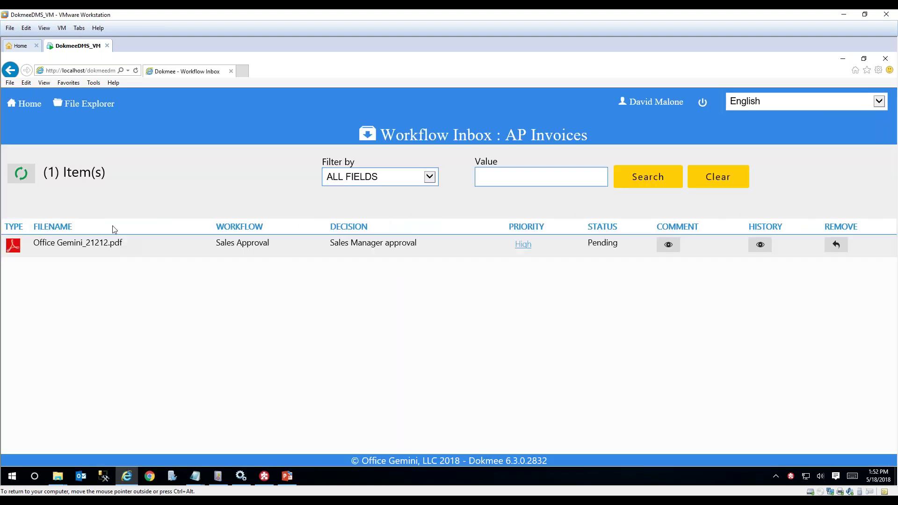
Approve Office Gemini_21212.pdf at the Sales Manager step and close the confirmation.
click(13, 244)
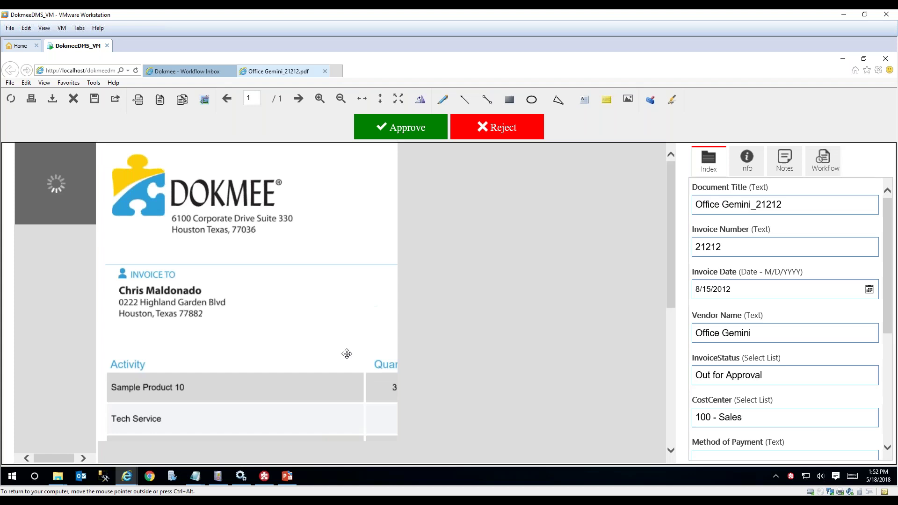
click(389, 135)
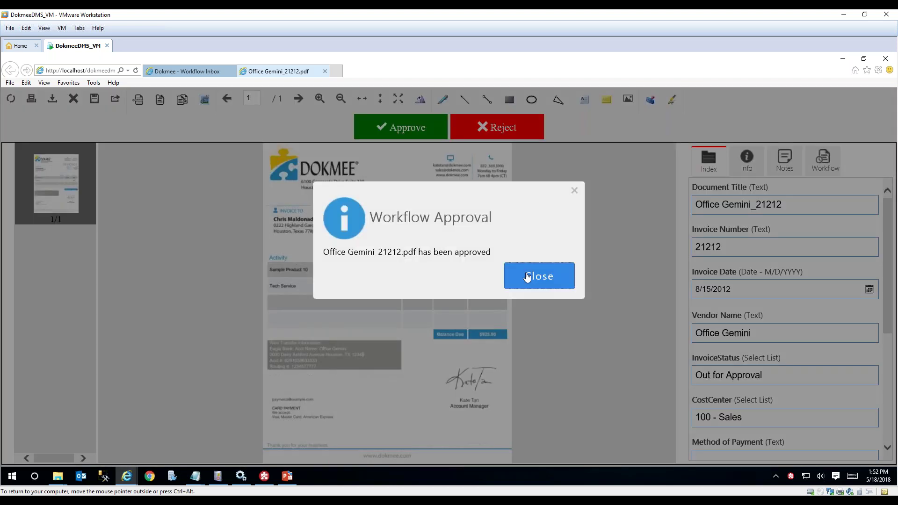
click(538, 275)
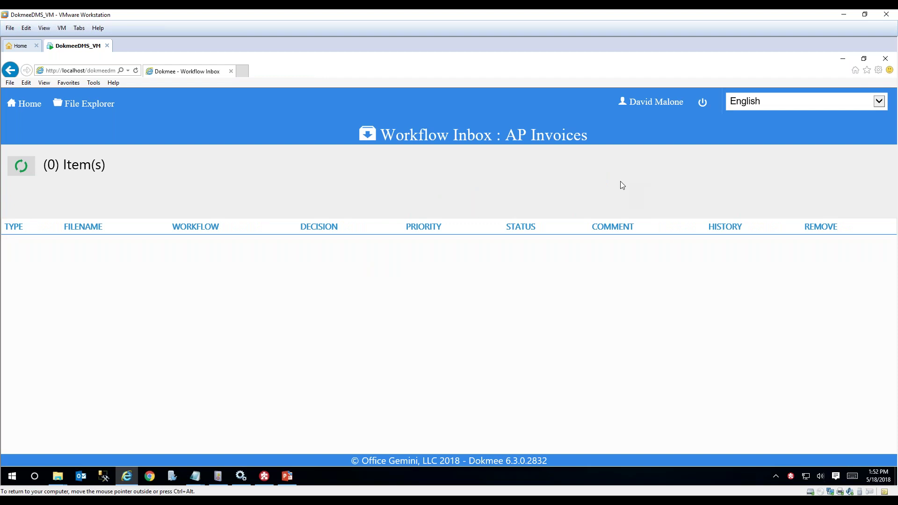
Log out and sign in with the second administrator account.
click(701, 110)
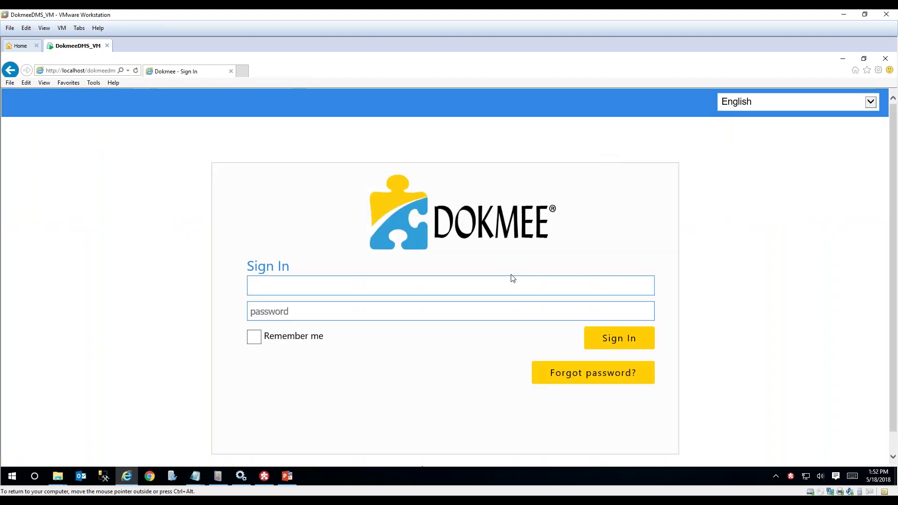
text(admin1)
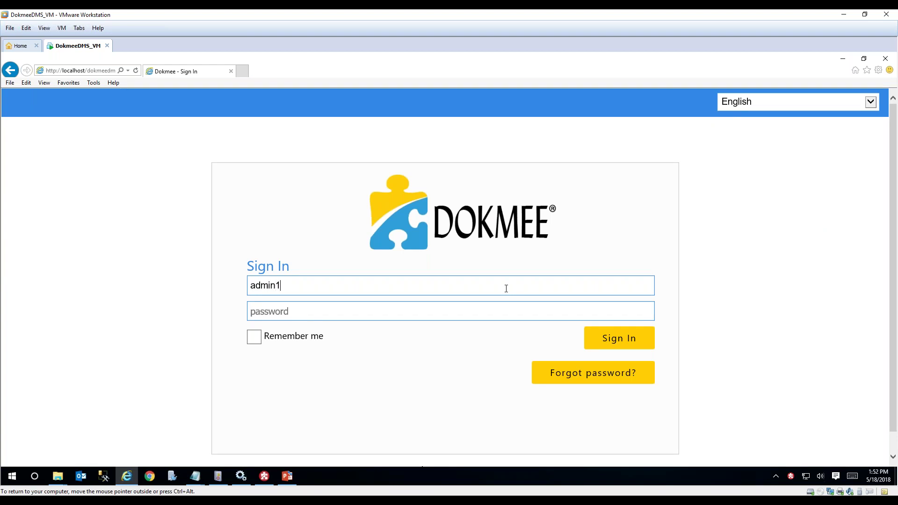
click(488, 314)
text(admin)
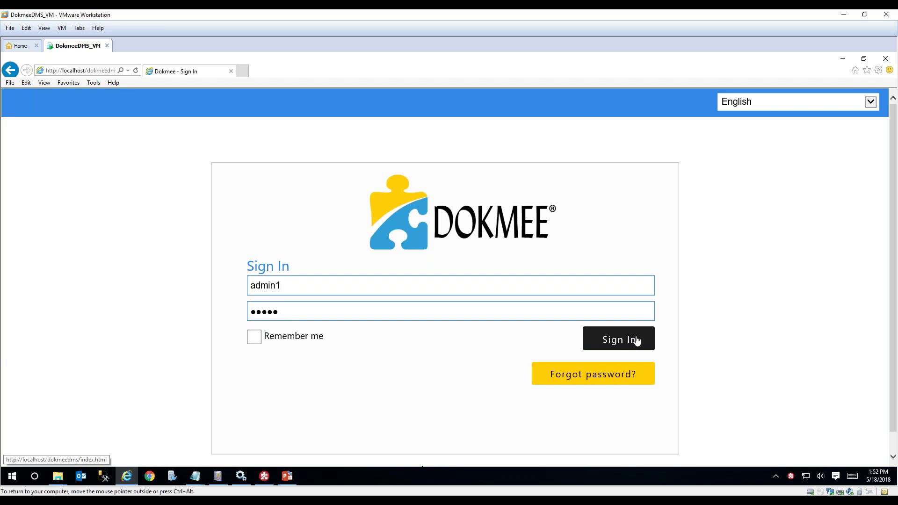
click(635, 339)
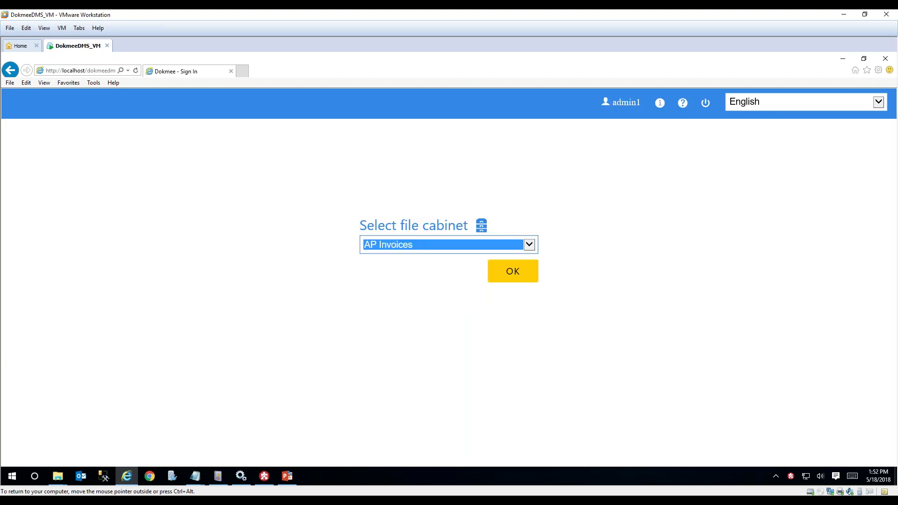
Enter AP Invoices, open the workflow inbox and approve Office Gemini_21212 for payment.
click(518, 279)
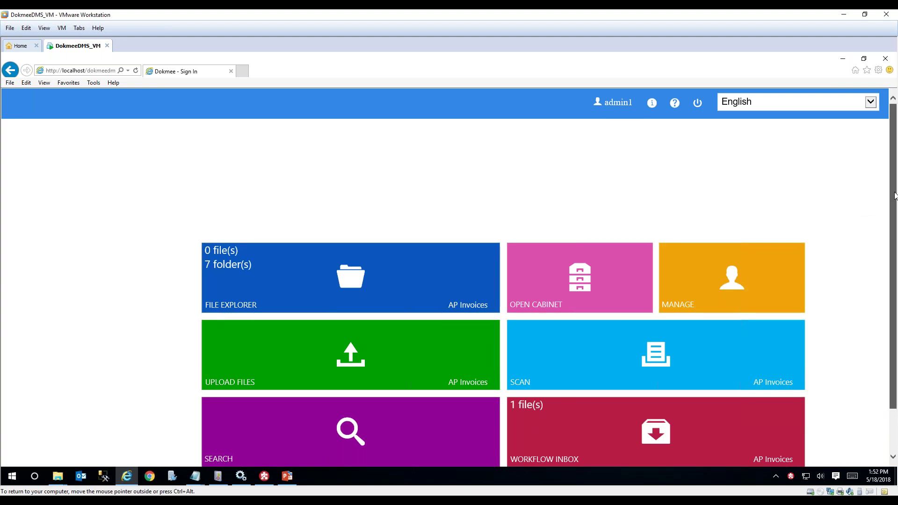
drag(895, 196, 894, 226)
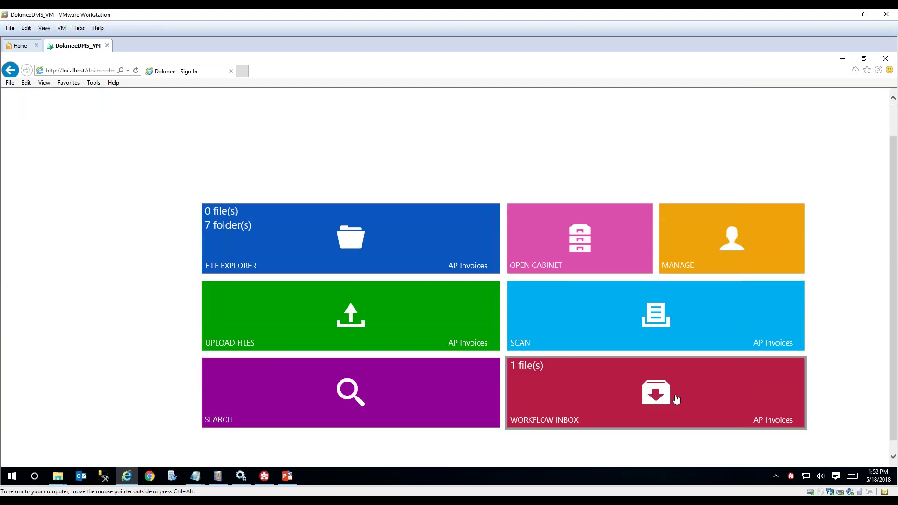
click(574, 394)
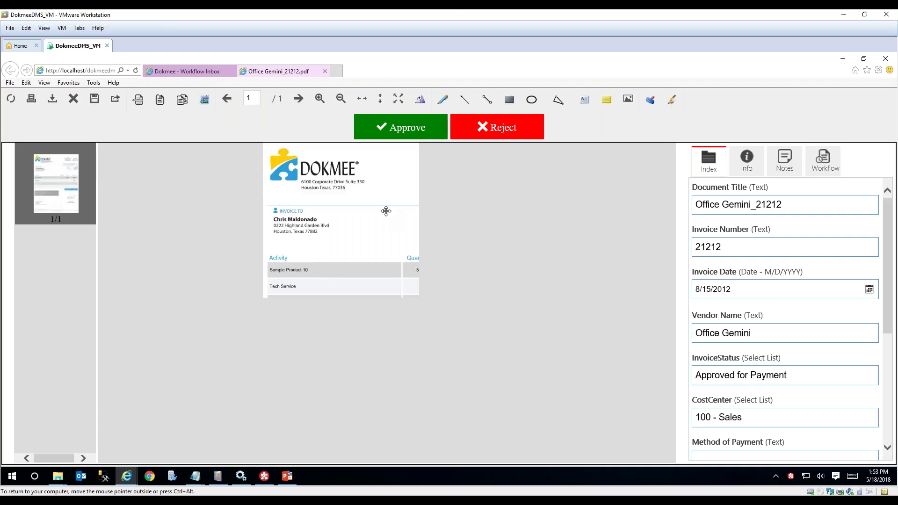
click(387, 133)
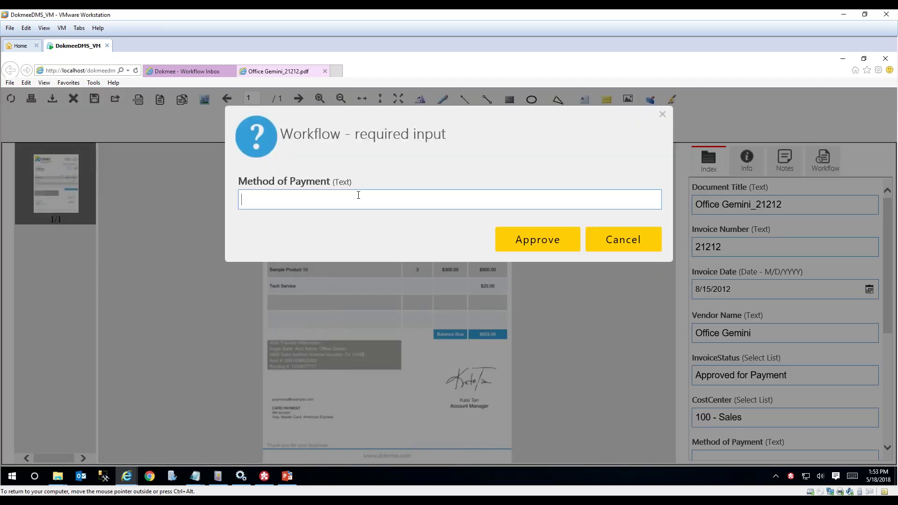
Enter payment method 'Check 123' and Date Paid 10 May 2018, then approve.
key(super)
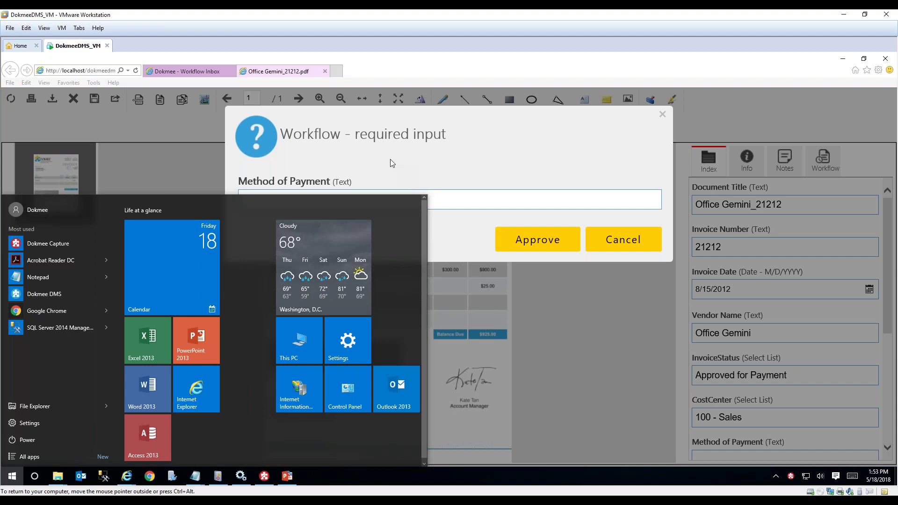
click(390, 159)
text(Check 123)
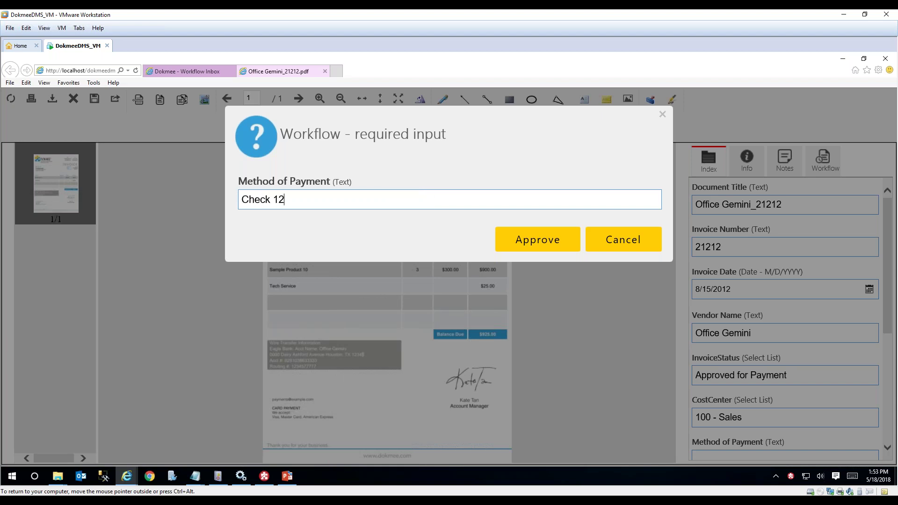
click(511, 239)
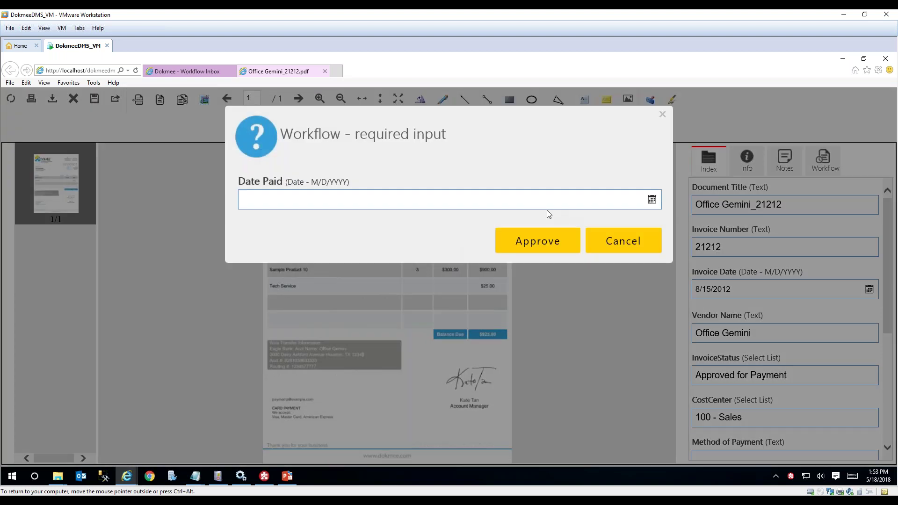
click(537, 202)
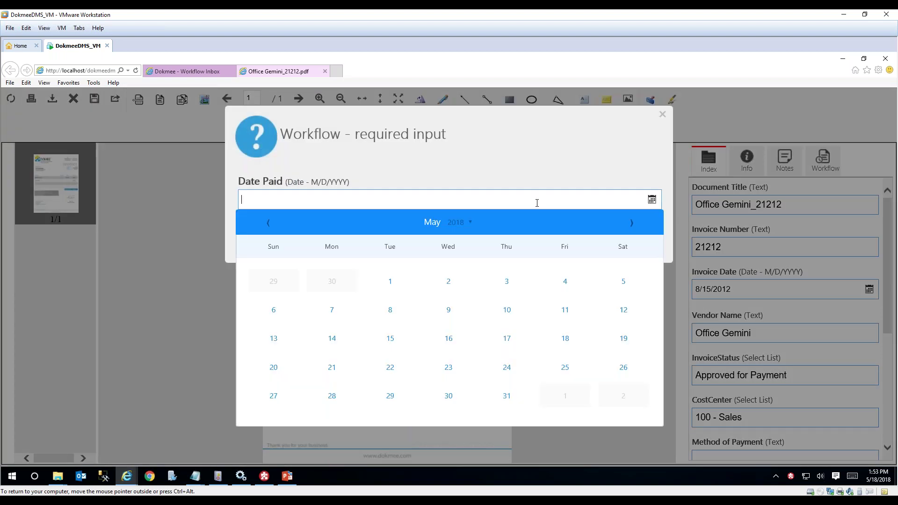
click(506, 311)
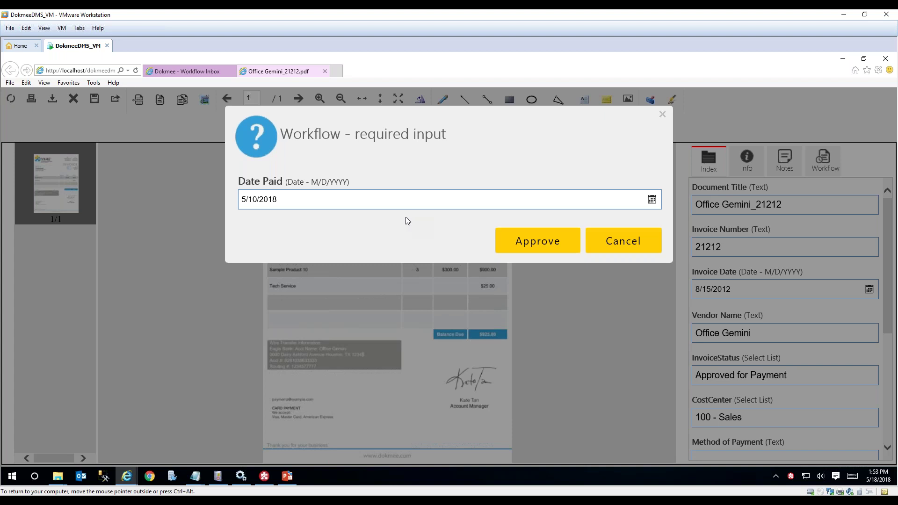
click(521, 240)
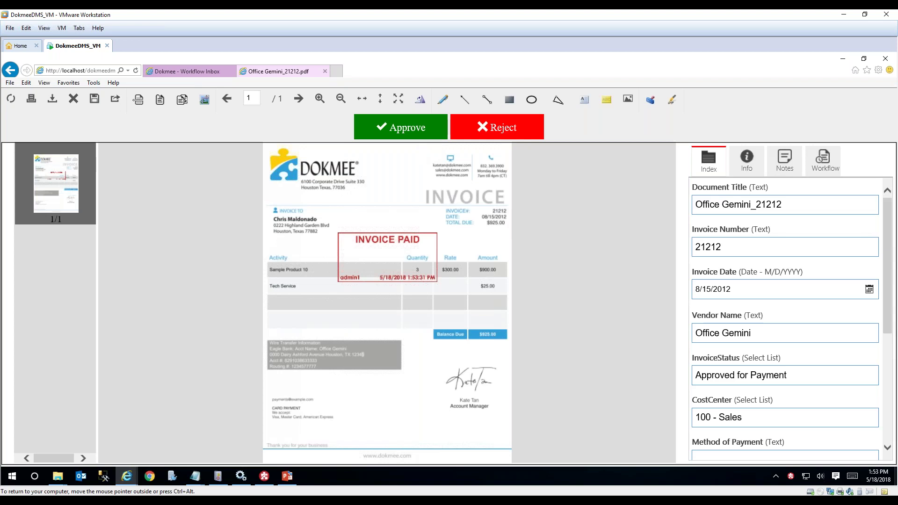
Give Office Gemini_21212.pdf its final approval and dismiss the Workflow Approval confirmation.
click(411, 130)
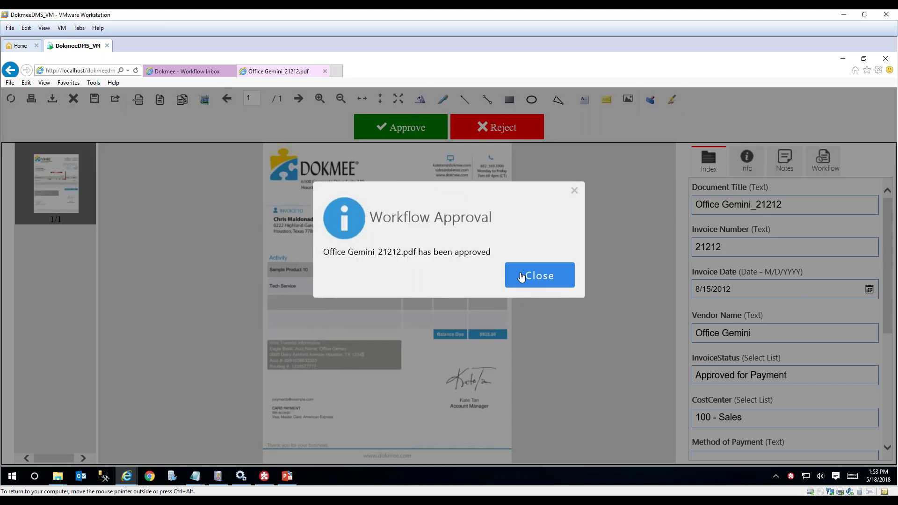
click(523, 276)
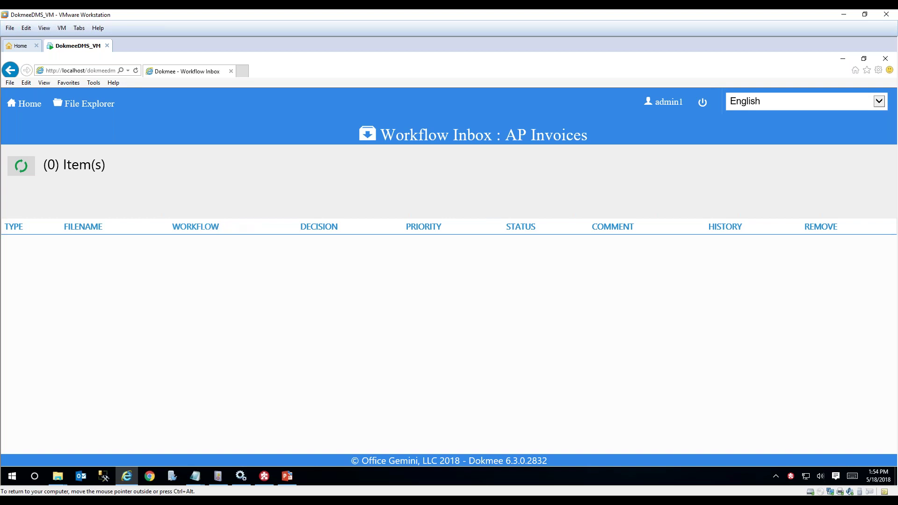
Browse File Explorer to 2018 - Paid Invoices > 05 - May and open Office Gemini_21212.pdf.
click(90, 111)
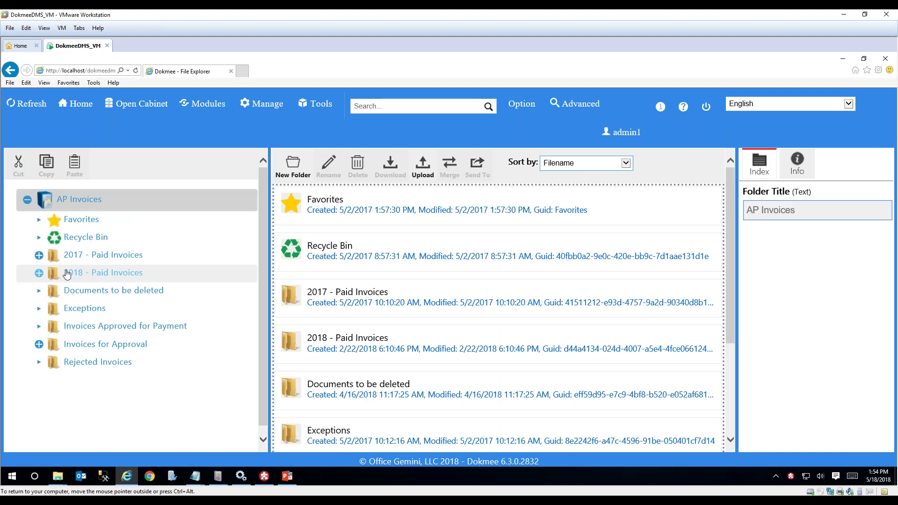
click(39, 273)
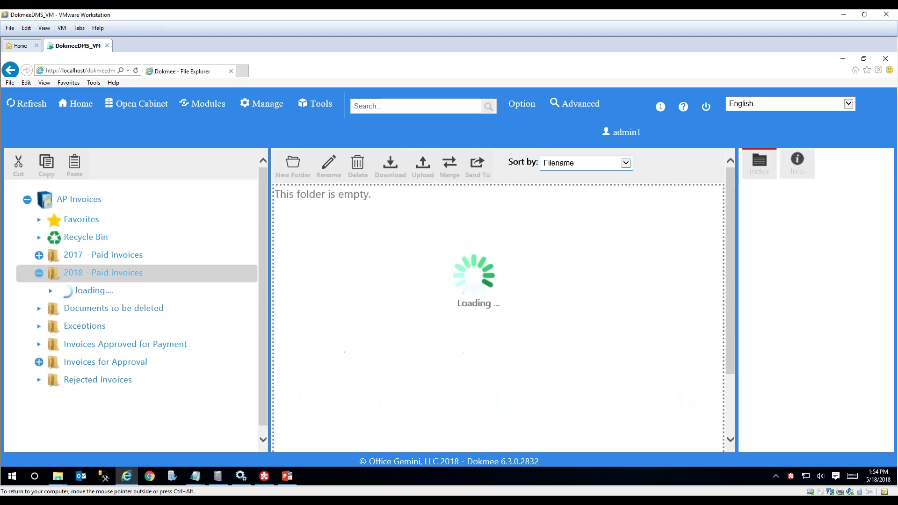
click(50, 362)
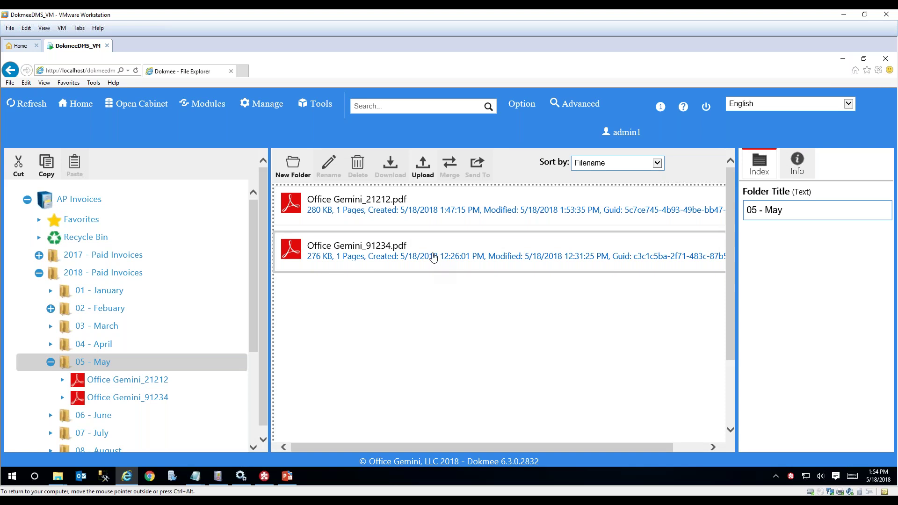
click(398, 210)
double_click(398, 209)
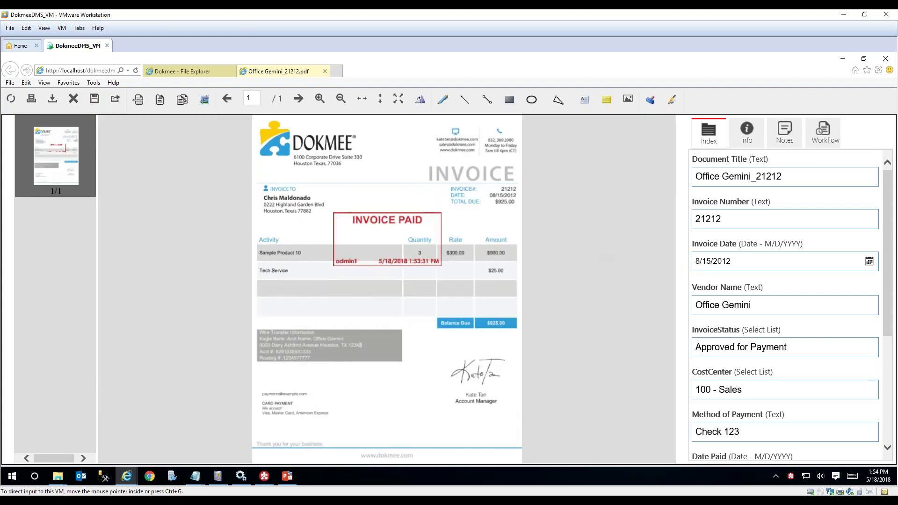
Confirm the Index panel shows Check 123 and 5/10/2018, then minimize the browser window.
mouse_move(890, 195)
mouse_down()
mouse_move(888, 257)
mouse_move(882, 193)
mouse_up()
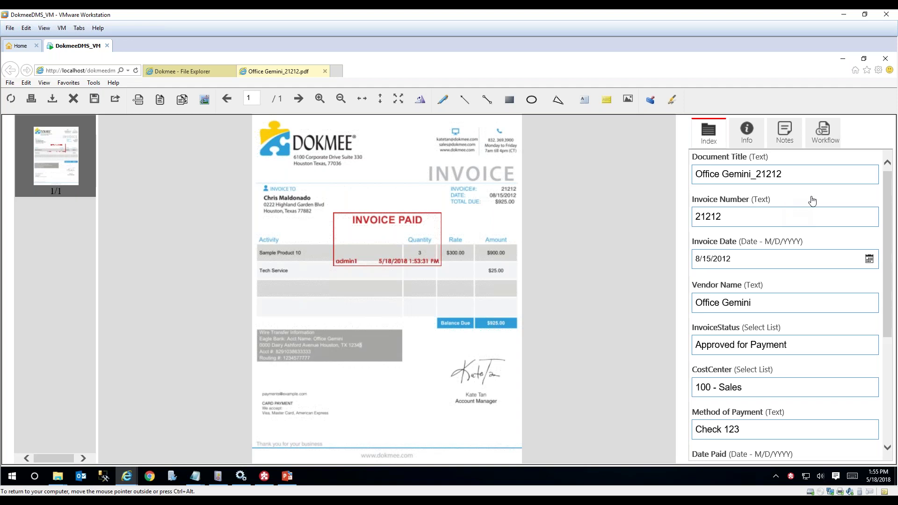
drag(888, 191, 889, 210)
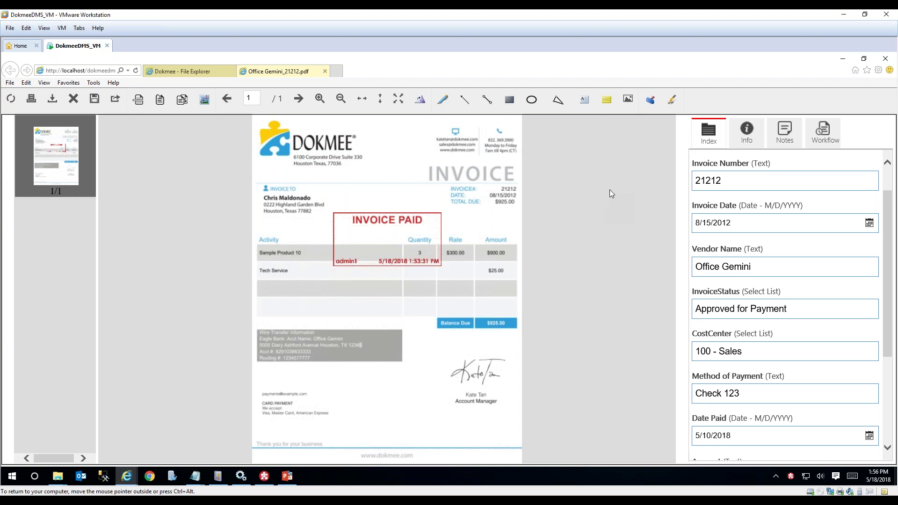
click(841, 58)
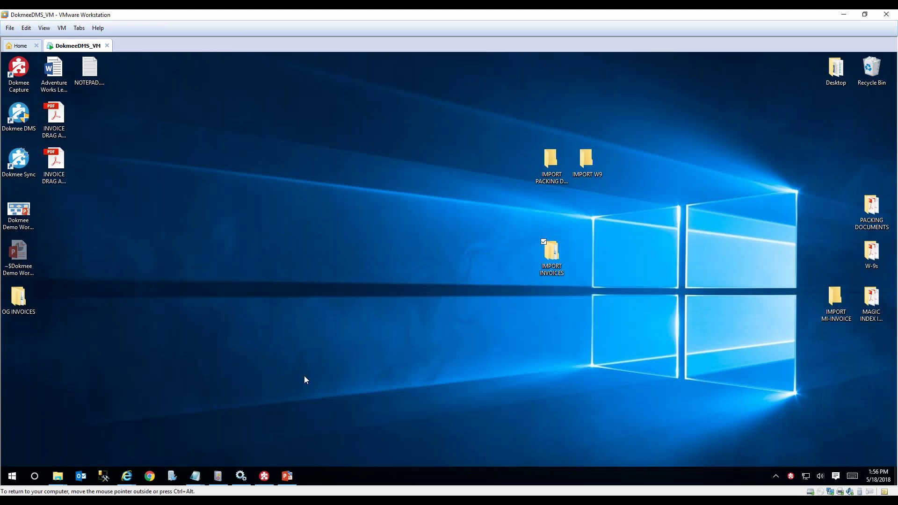
Bring up Dokmee Capture's Manage Batch Profiles list, then end the QUESTIONS? slide show.
click(265, 476)
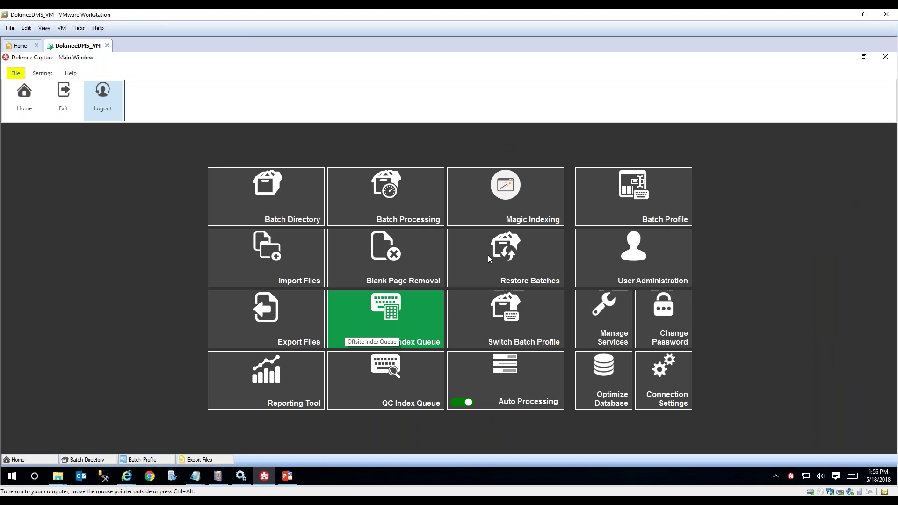
click(602, 204)
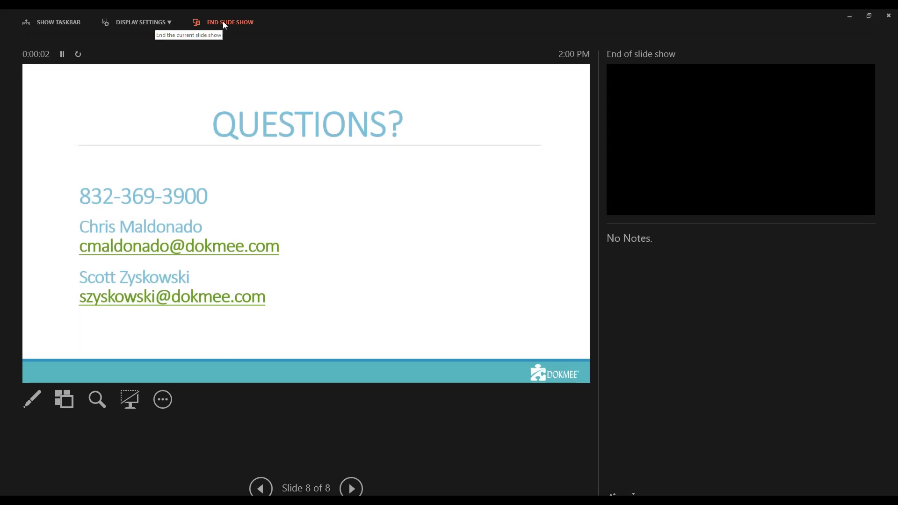
click(224, 25)
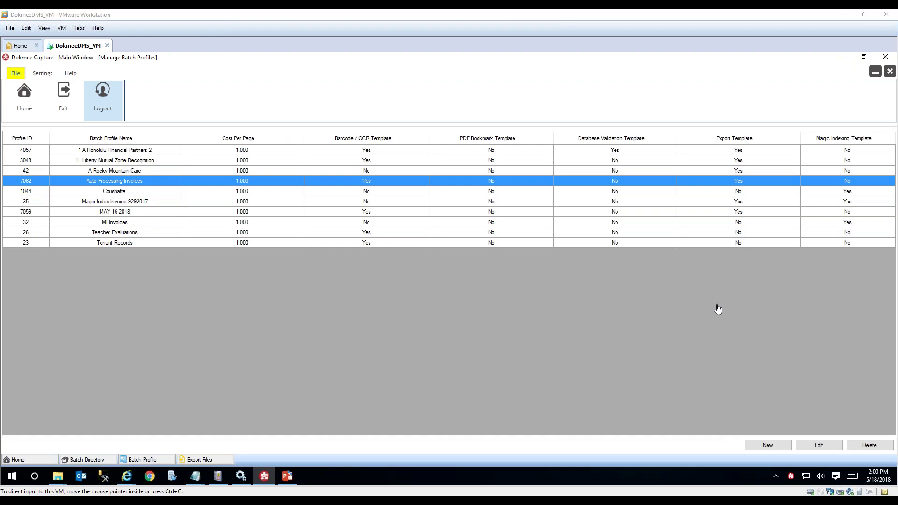